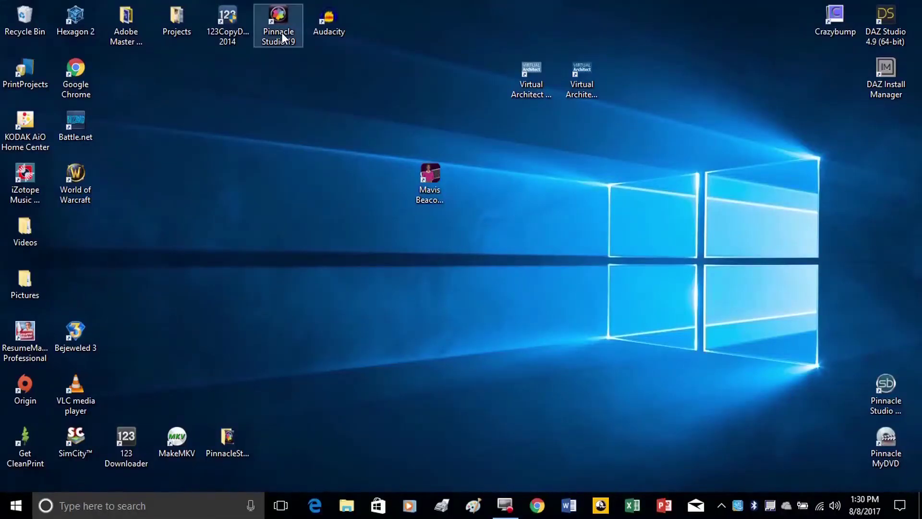
- Launch Pinnacle Studio 19, create a new movie project and open the Studio Importer
double_click(282, 33)
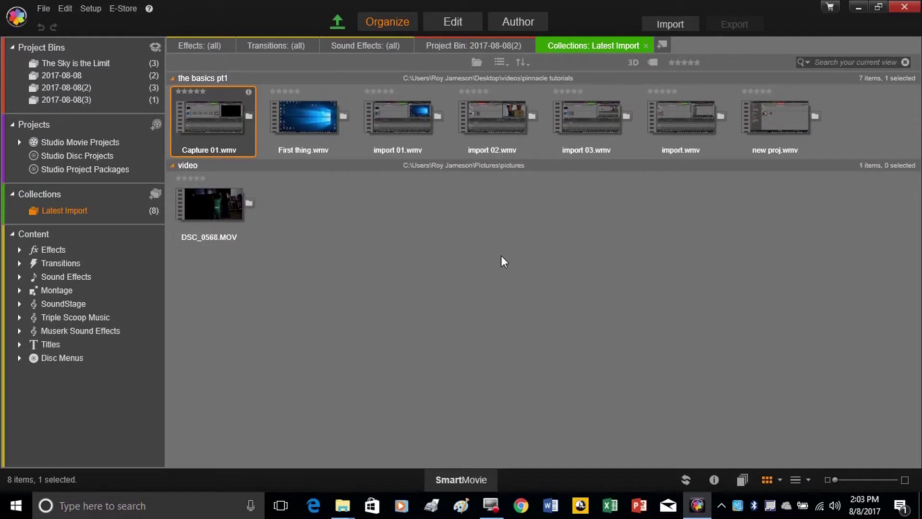
click(43, 9)
mouse_move(56, 20)
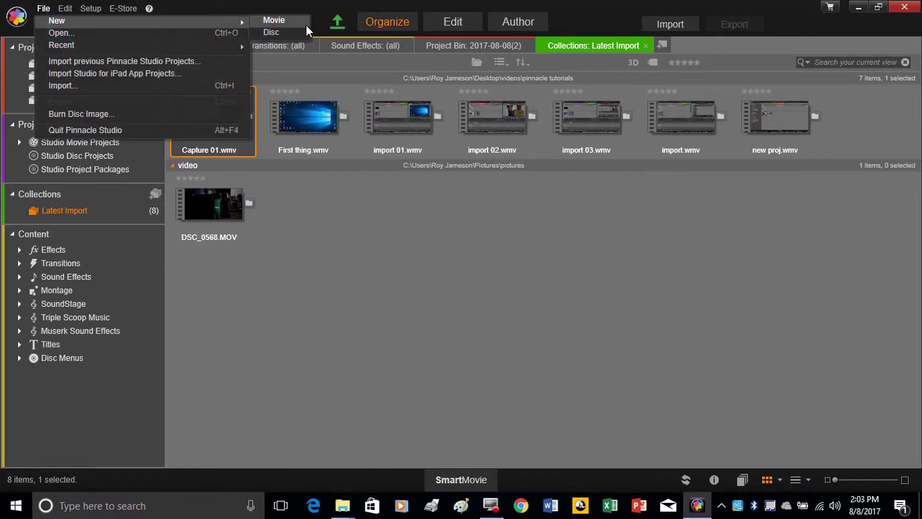
click(288, 21)
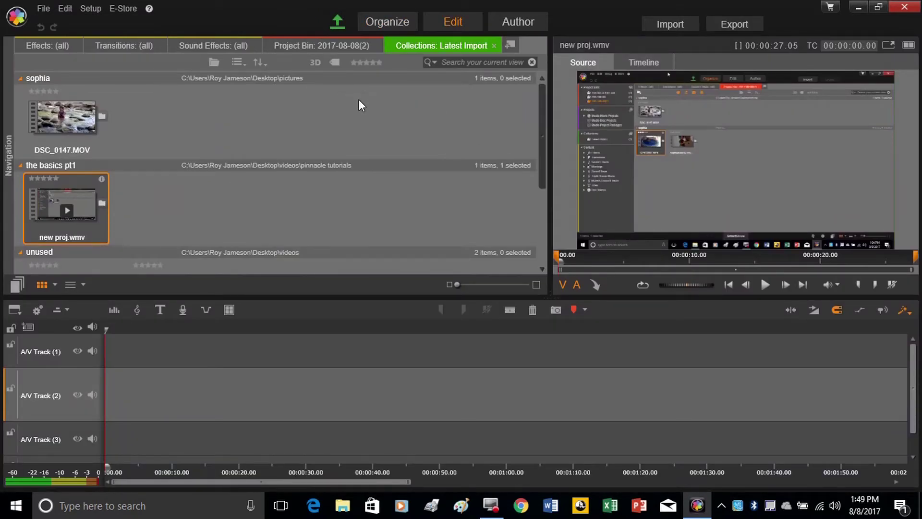
click(674, 25)
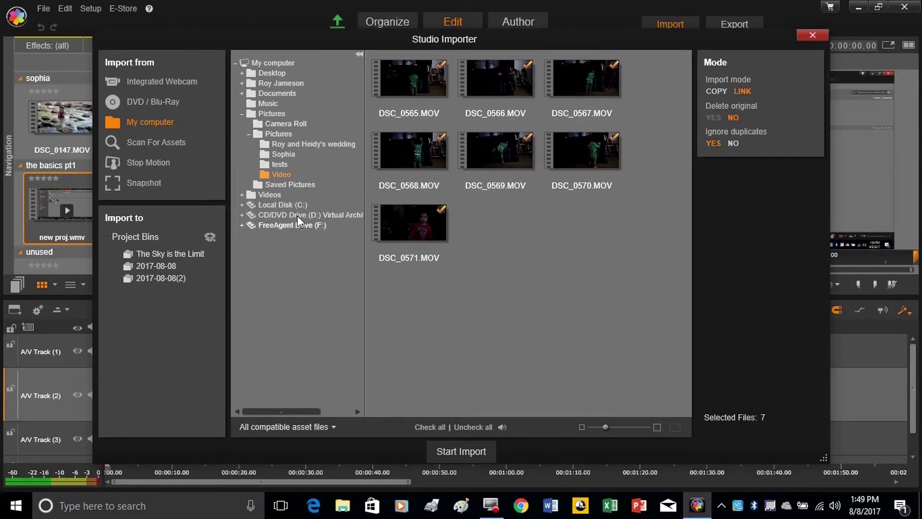
- Reopen the importer, uncheck all seven clips and import only DSC_0568.MOV
click(812, 34)
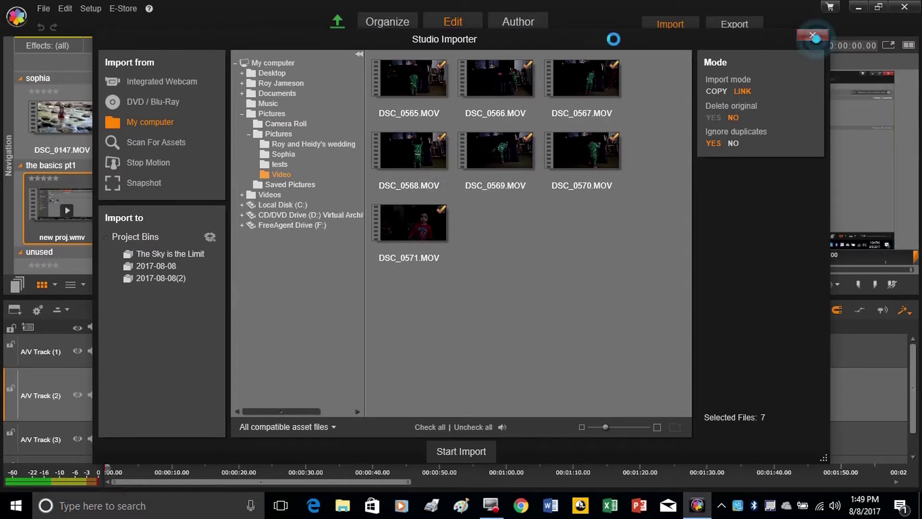
click(43, 8)
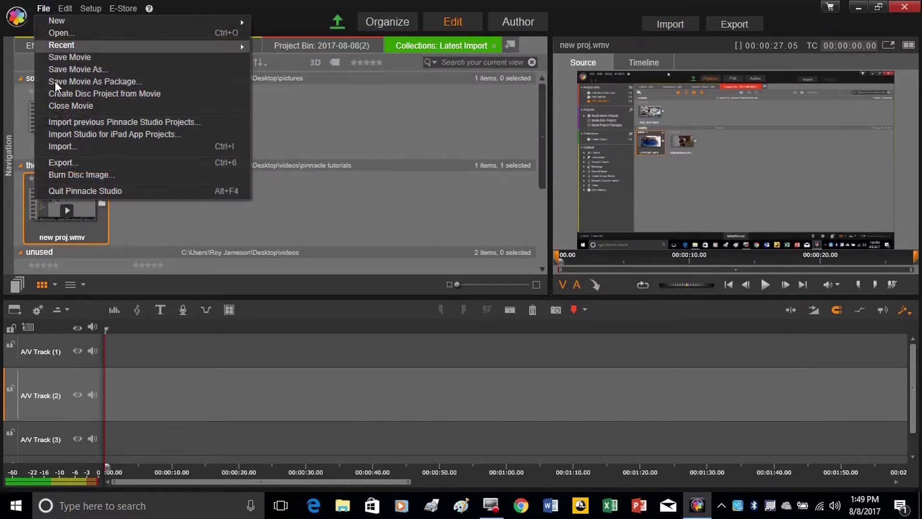
click(81, 145)
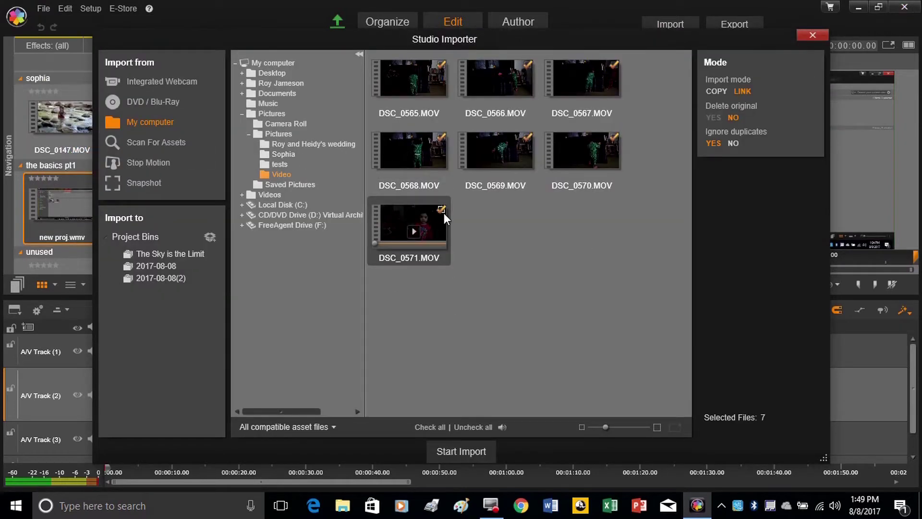
click(473, 427)
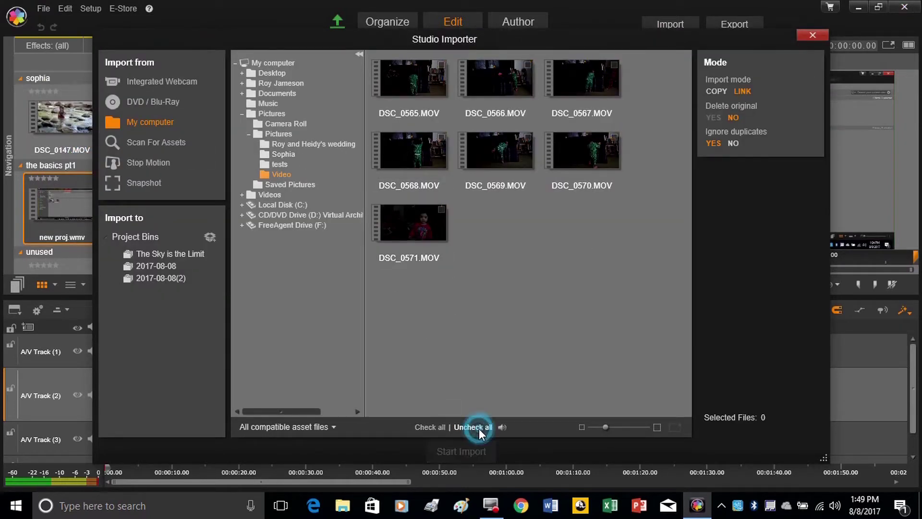
click(442, 137)
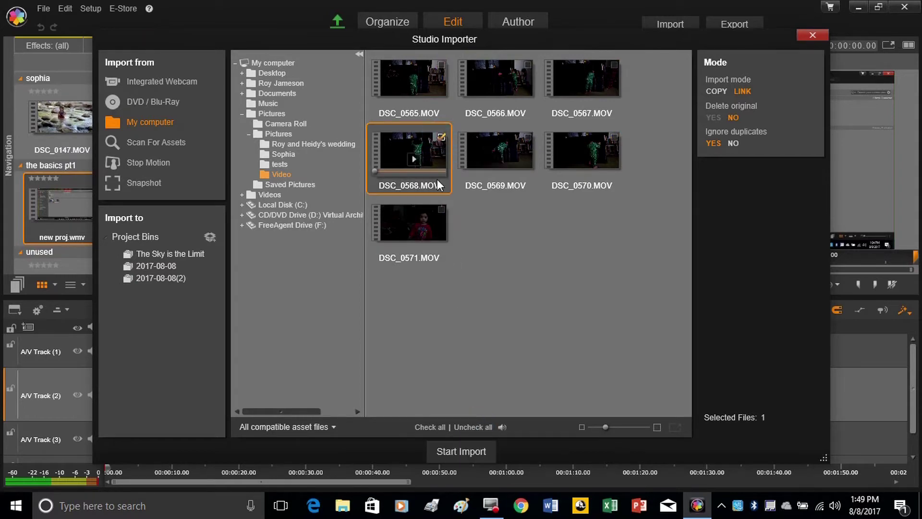
click(469, 449)
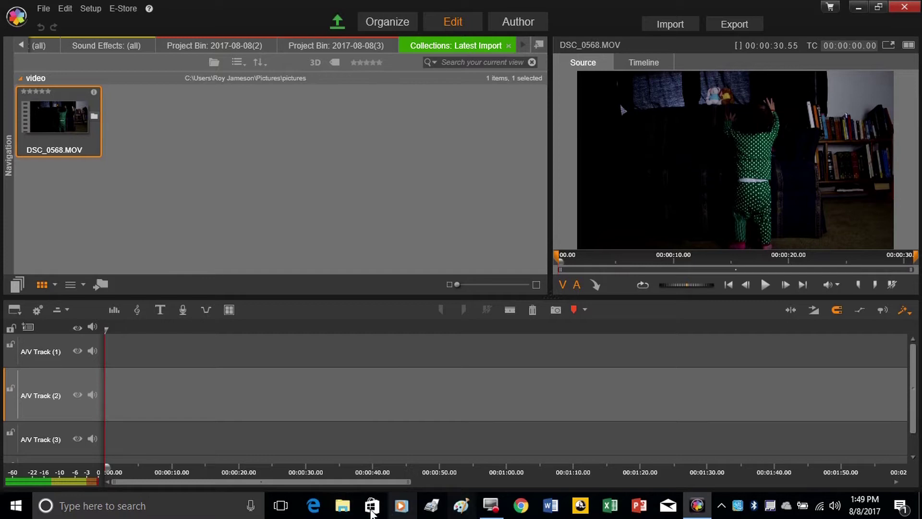
click(343, 506)
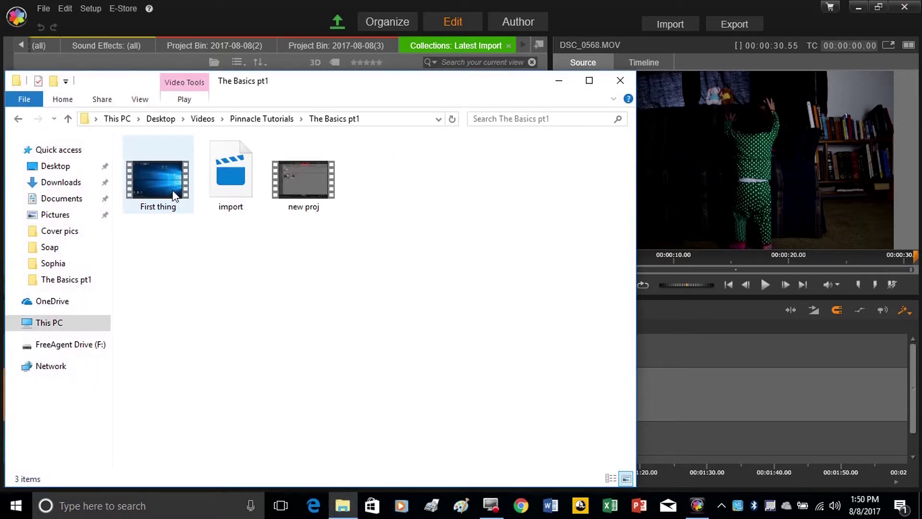
- Drag the First thing video from The Basics pt1 folder into the Pinnacle library
drag(274, 92, 559, 185)
drag(441, 271, 162, 148)
click(162, 148)
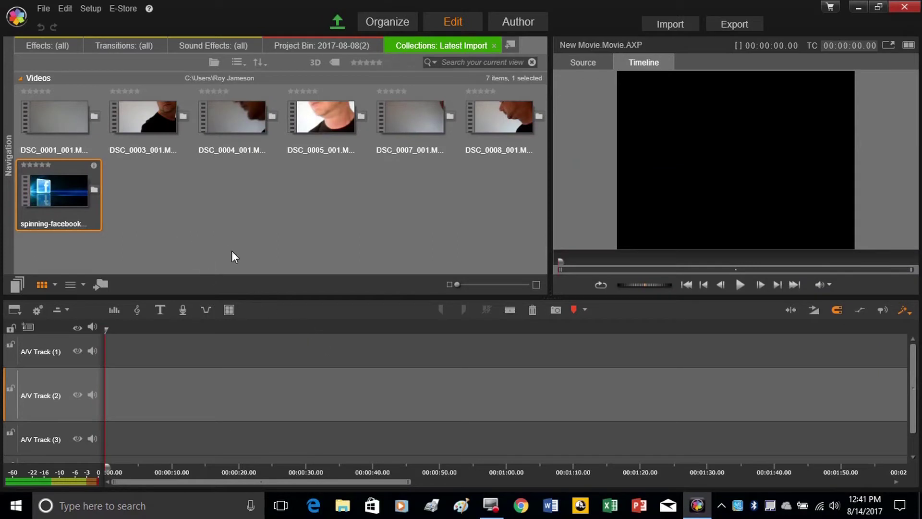
- Place the spinning-facebook clip on A/V Track (1) and set the playhead to 00:00:07.08
mouse_move(51, 188)
mouse_down()
mouse_move(64, 188)
mouse_move(158, 345)
mouse_up()
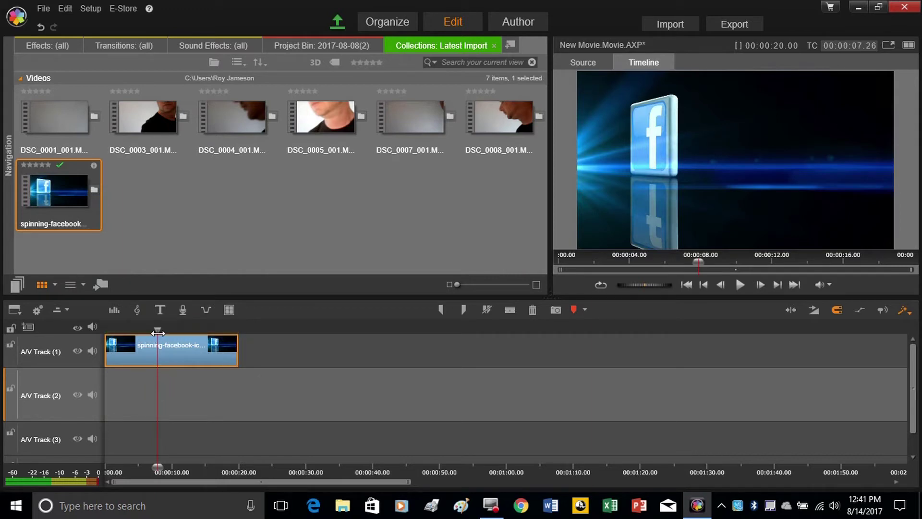
mouse_move(158, 330)
mouse_down()
mouse_move(104, 333)
mouse_move(220, 339)
mouse_move(138, 343)
mouse_move(215, 343)
mouse_move(139, 344)
mouse_move(152, 344)
mouse_up()
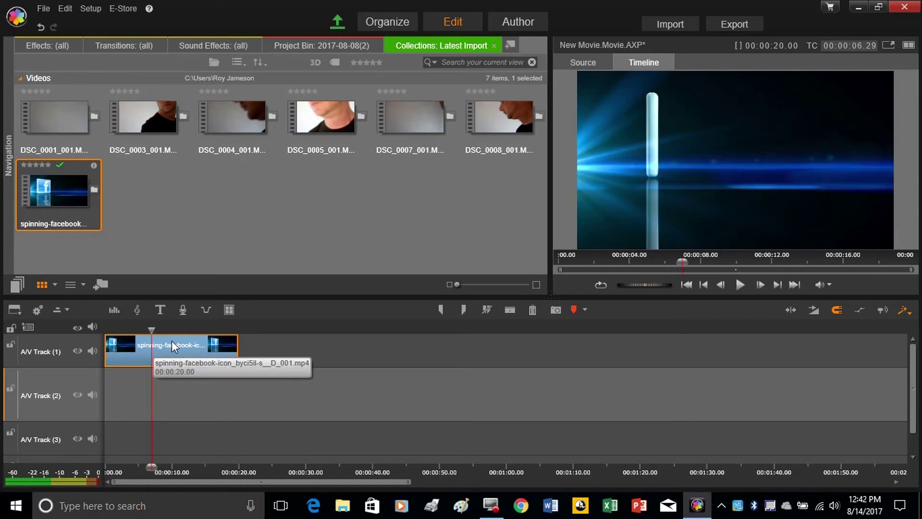
mouse_move(150, 331)
mouse_down()
mouse_move(179, 339)
mouse_move(154, 342)
mouse_up()
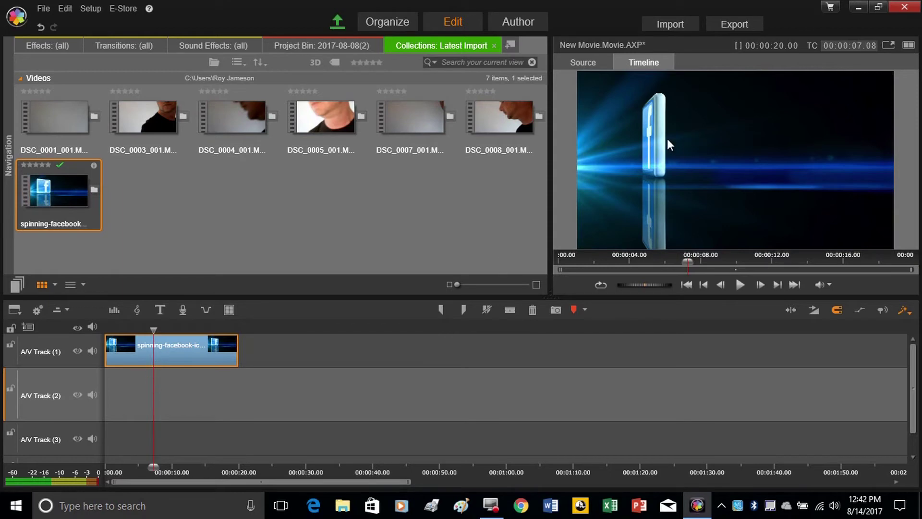
- Split the spinning-facebook clip at 00:00:07.08 and again at 00:00:09.14
click(510, 310)
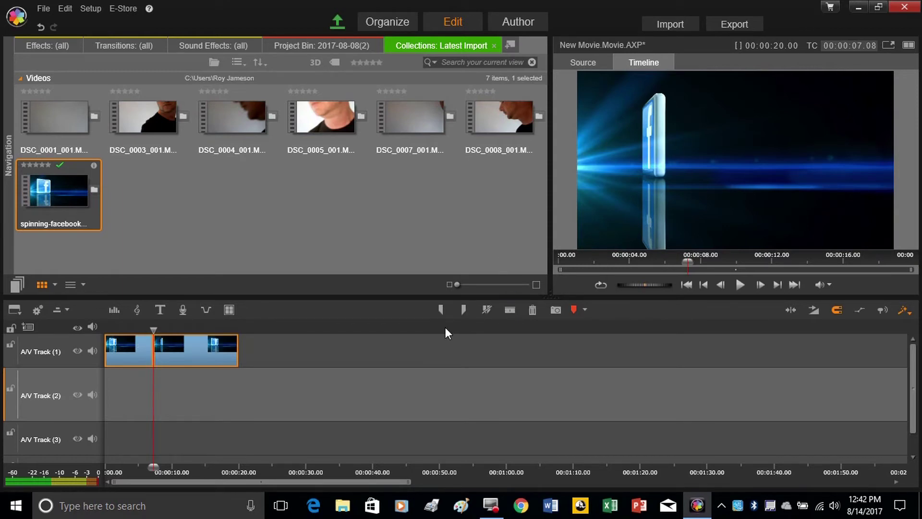
drag(155, 329, 168, 330)
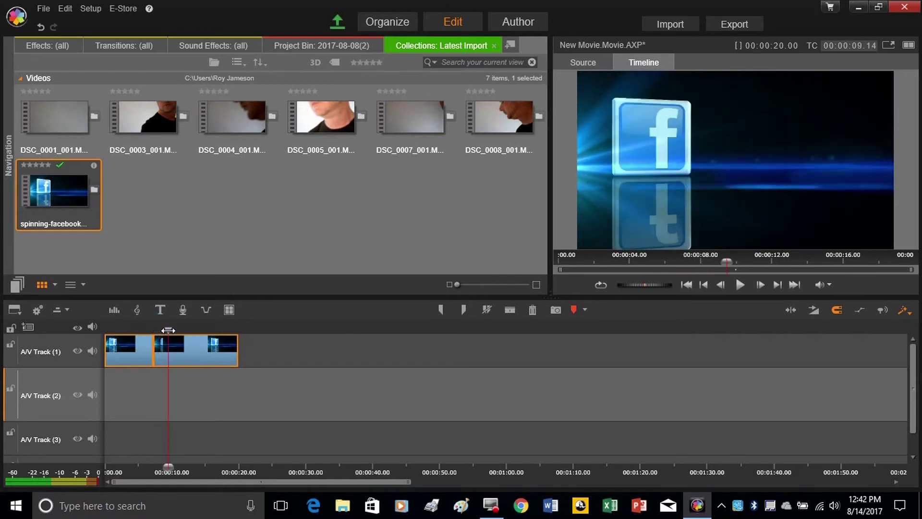
click(510, 310)
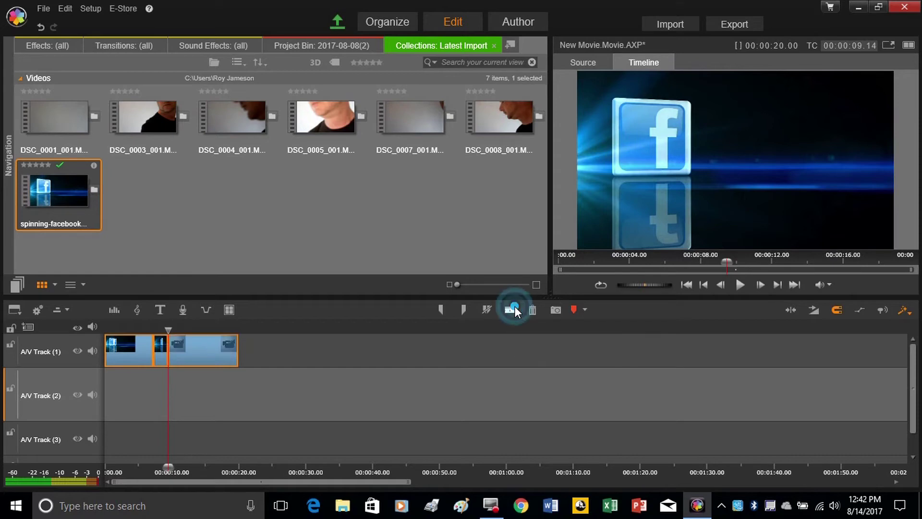
- Delete the leading and trailing pieces, then preview the remaining 2.06-second section
click(122, 355)
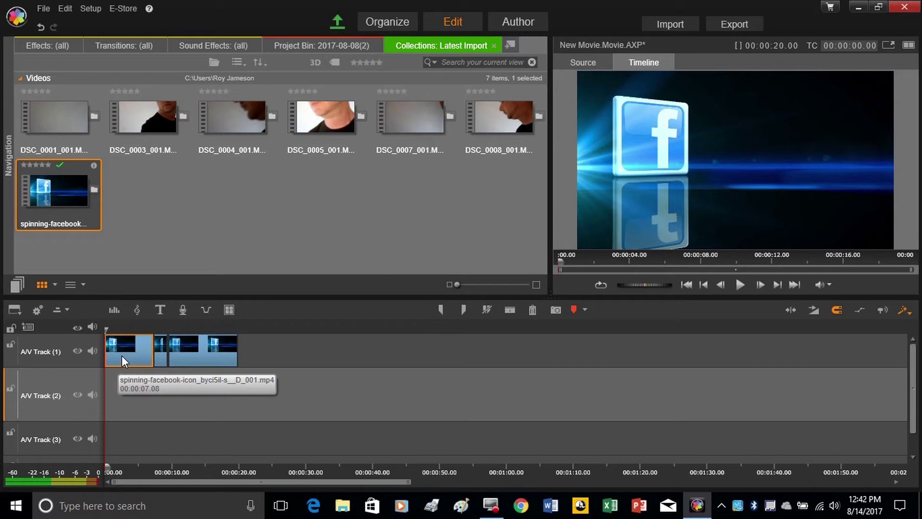
right_click(122, 355)
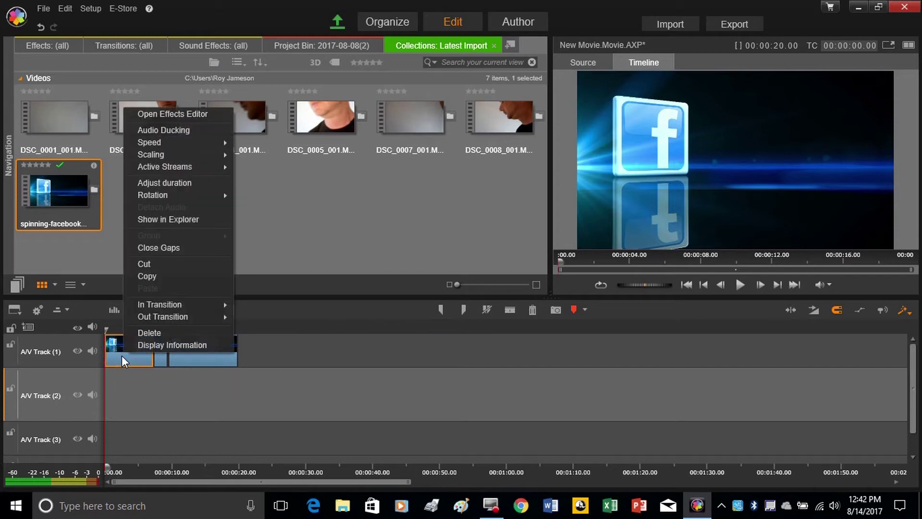
click(149, 333)
click(157, 352)
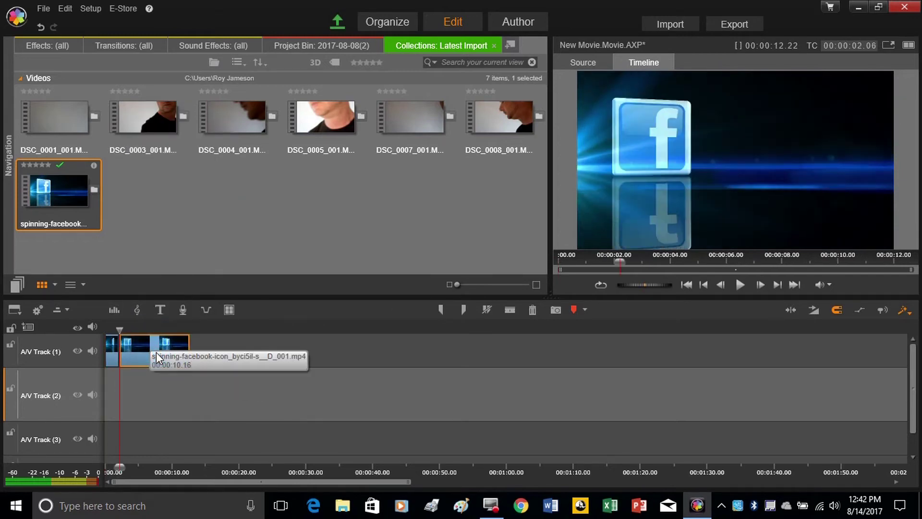
right_click(152, 346)
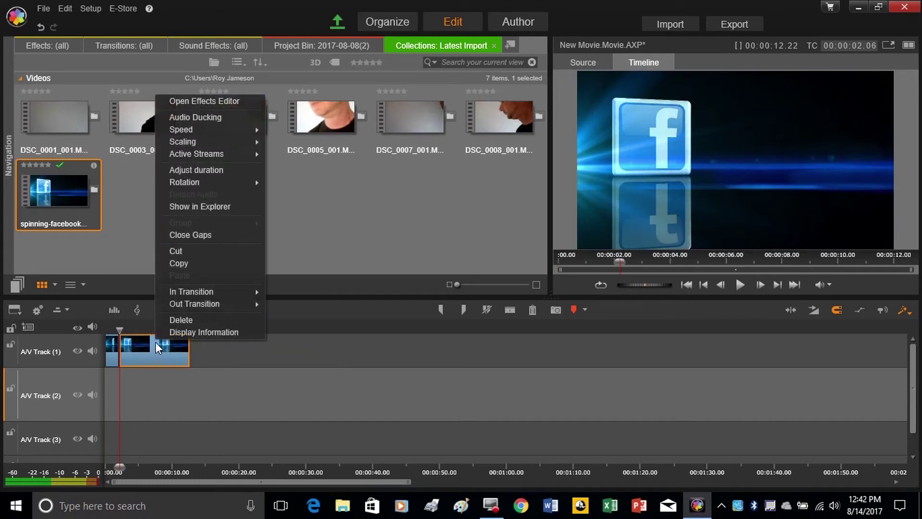
click(181, 320)
mouse_move(119, 330)
mouse_down()
mouse_move(94, 332)
mouse_move(118, 339)
mouse_up()
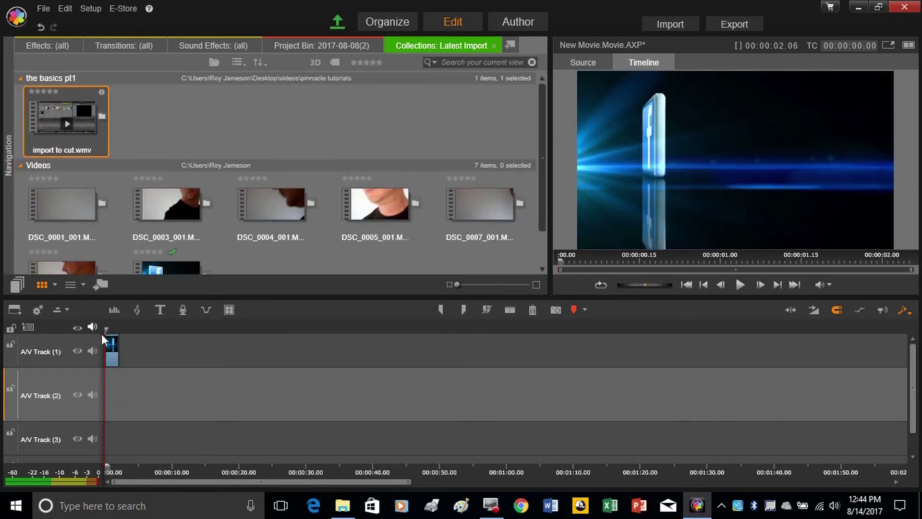
mouse_move(105, 331)
mouse_down()
mouse_move(118, 332)
mouse_move(106, 336)
mouse_up()
- Set up a File export of type MOV Video with the HD 1080p preset
click(746, 28)
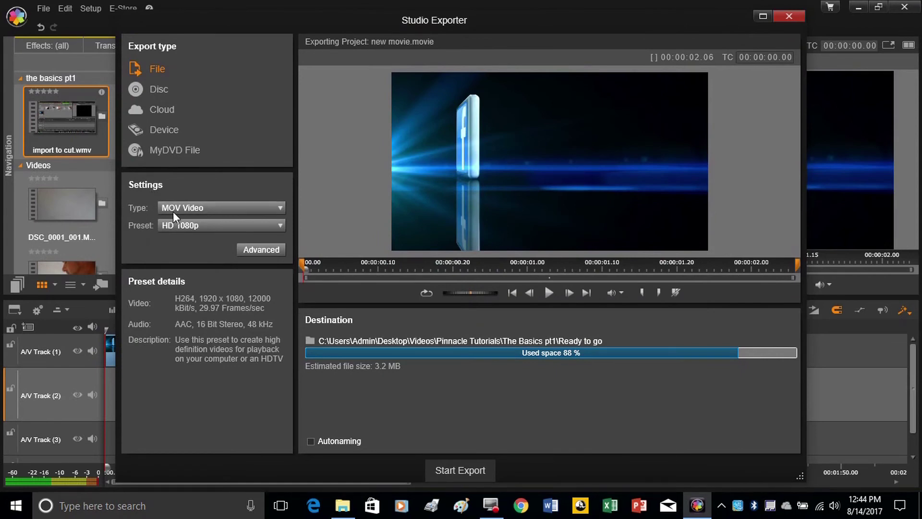
click(278, 206)
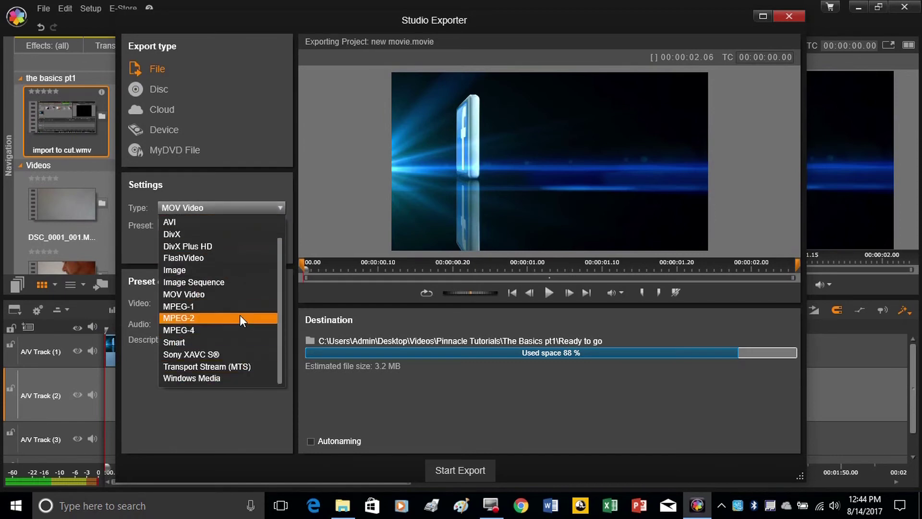
click(215, 298)
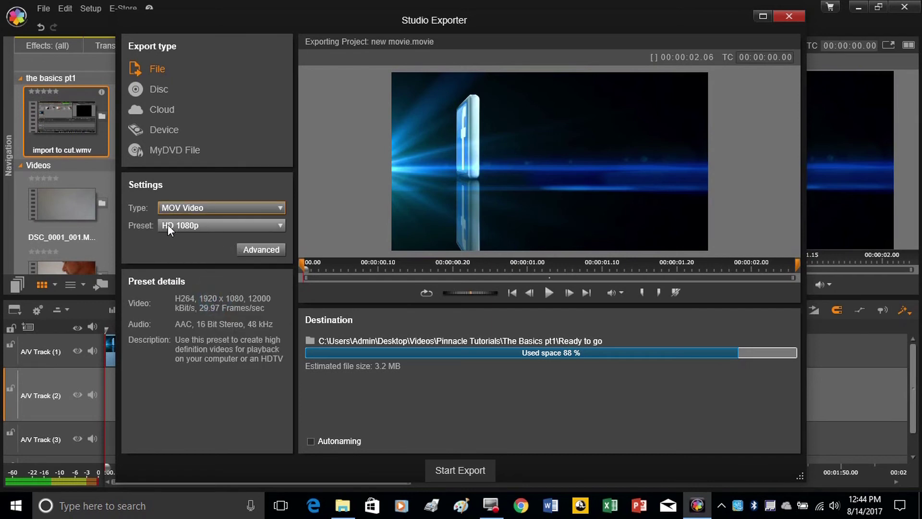
- Export the movie as FBexample.mov into the Ready to go folder
click(471, 469)
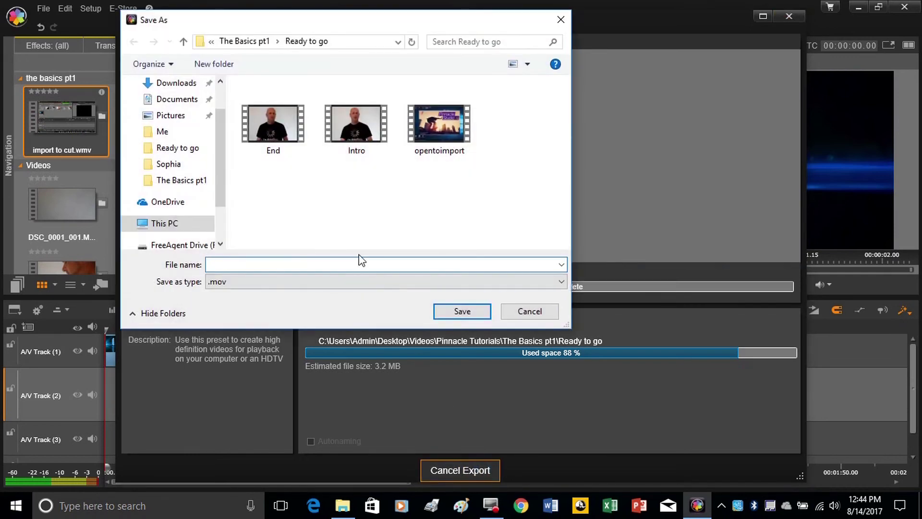
click(227, 264)
text(FB)
text(example)
click(471, 312)
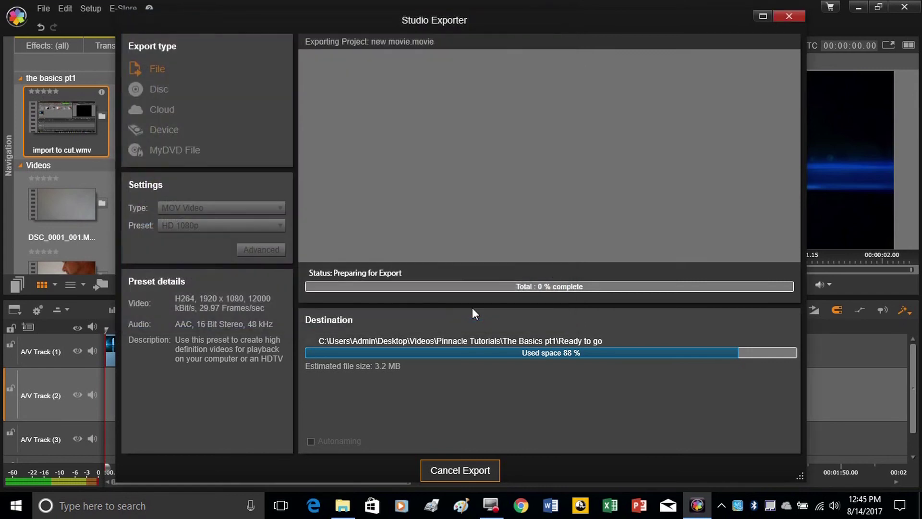